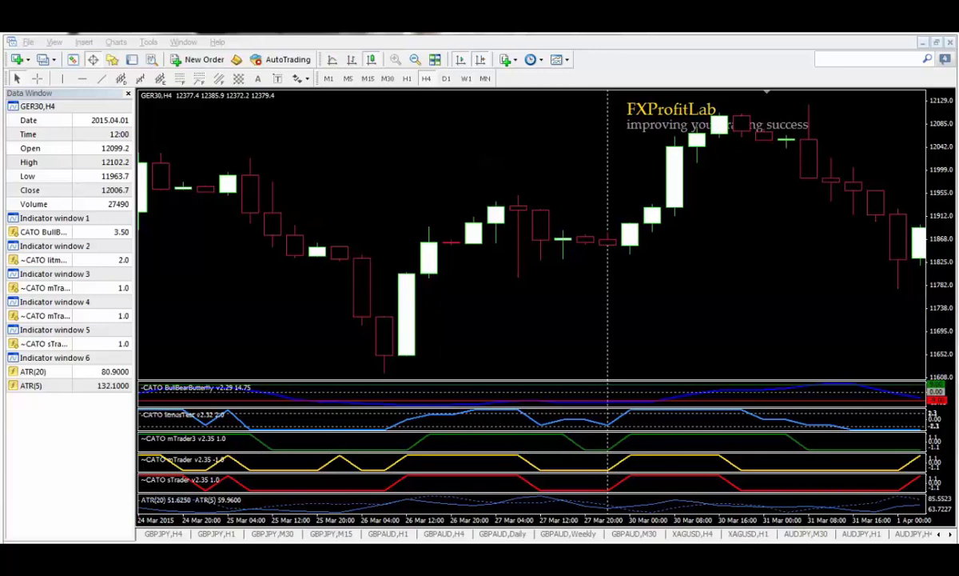
Read the late-March H4 bars (30 Mar 08:00 close 12043.3) and start measuring from the 30 Mar 00:00 candle.
left_click(37, 78)
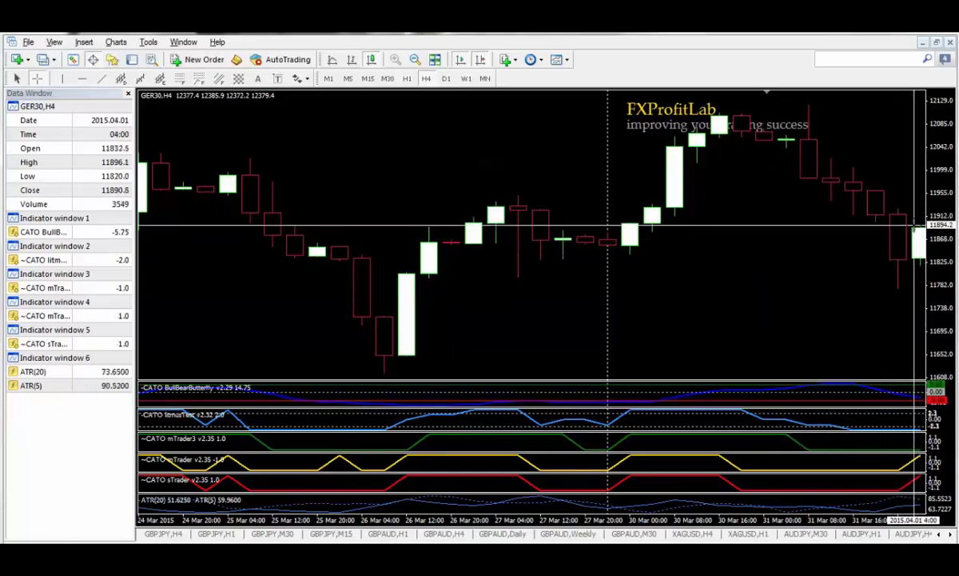
mouse_move(914, 227)
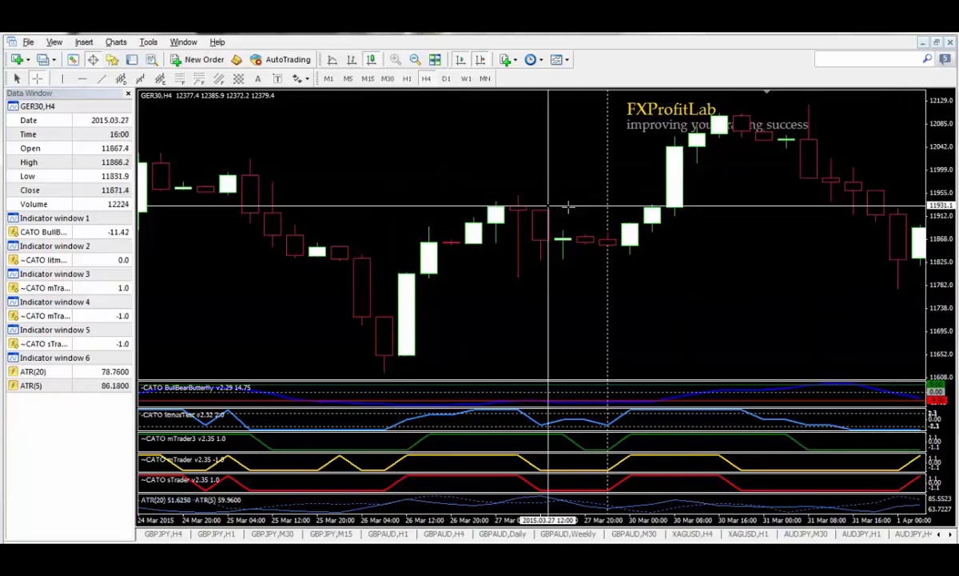
left_click_drag(625, 211, 662, 222)
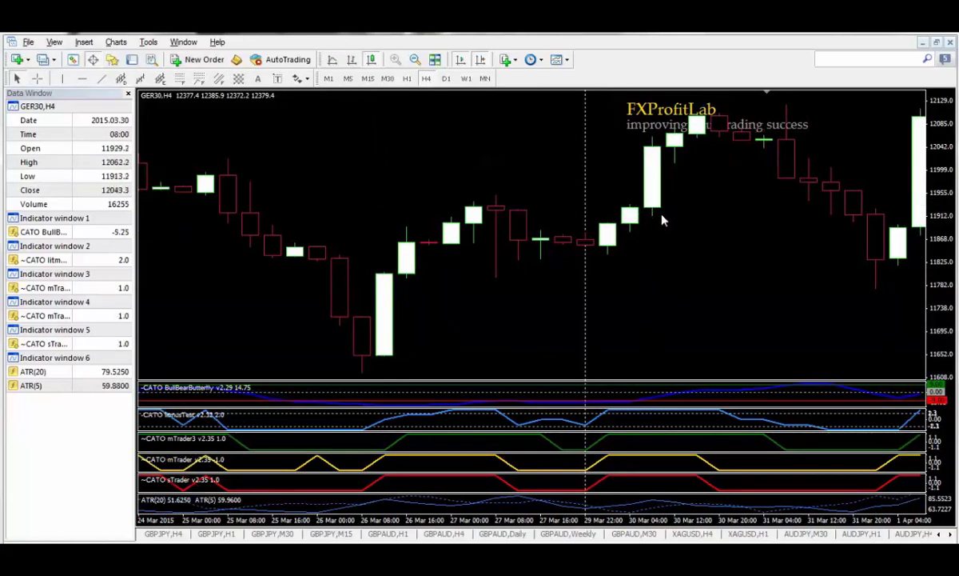
Read the 1 Apr 00:00 H4 bar with the crosshair: close 11830.5, ATR(20) 72.3050.
left_click(37, 78)
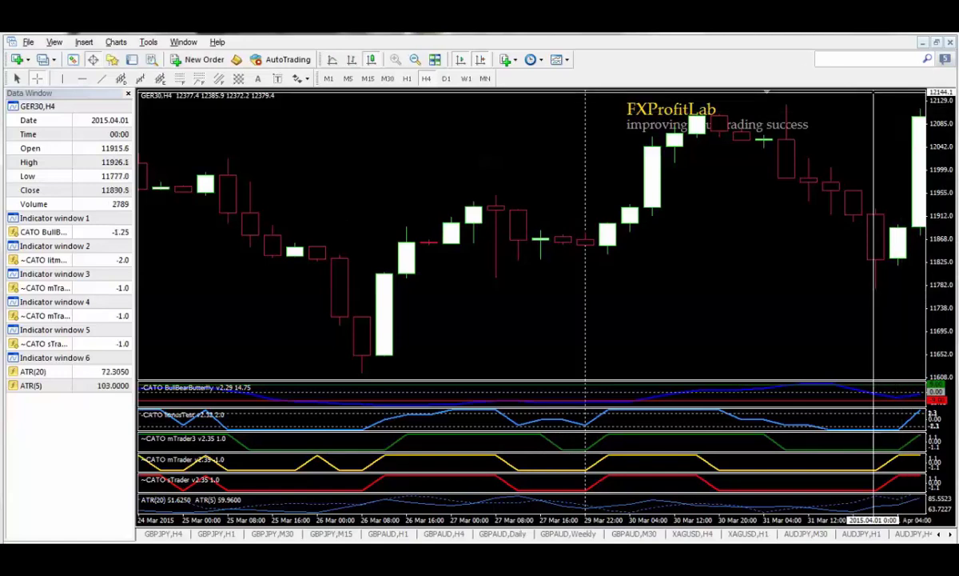
Switch GER30 to H1 and read the sTrader, mTrader and early 1 April candle values.
type("H1")
key("Return")
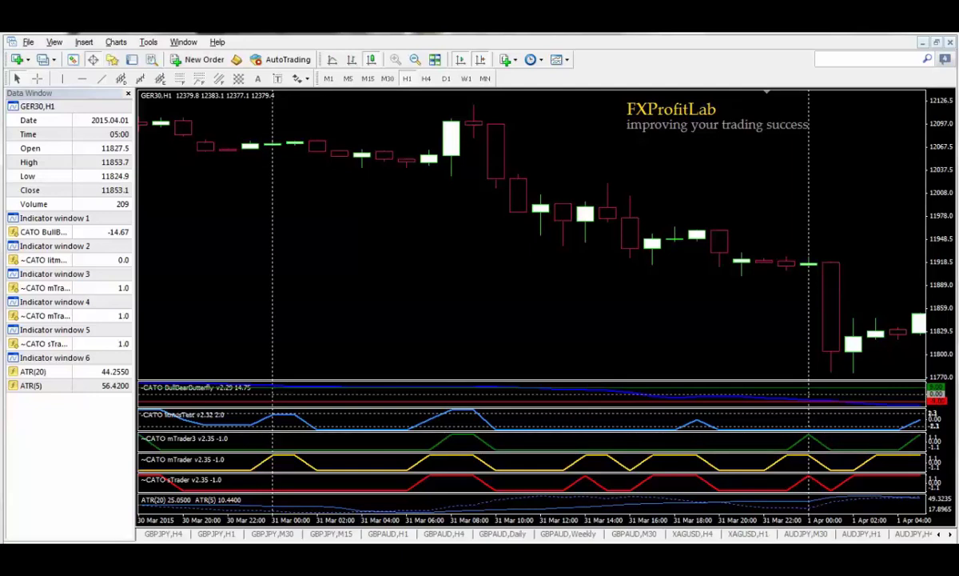
left_click(37, 79)
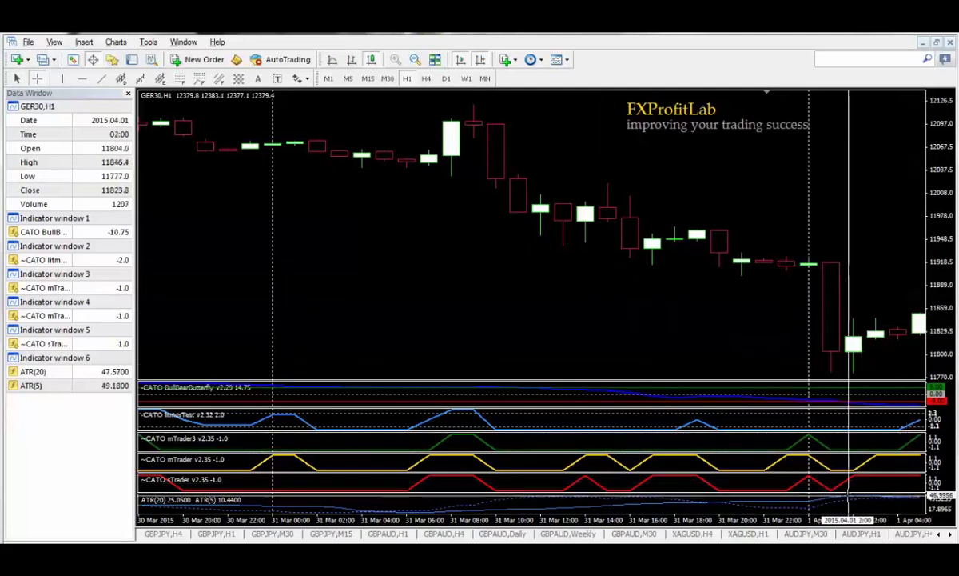
mouse_move(852, 477)
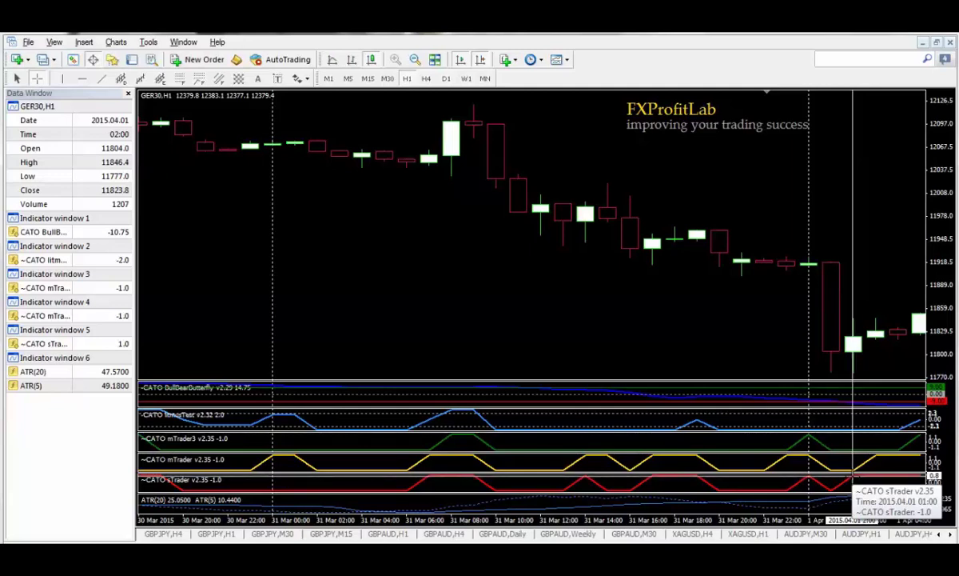
mouse_move(876, 457)
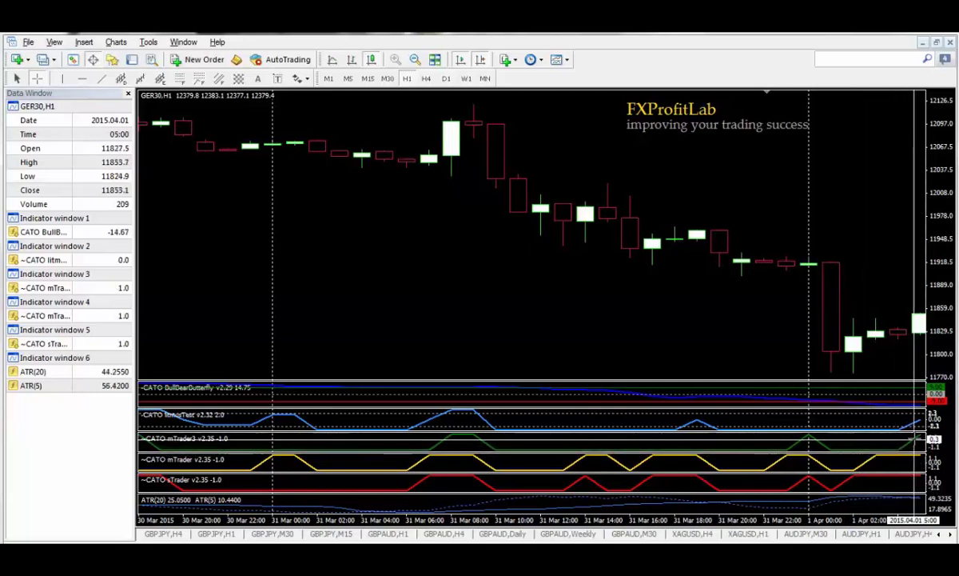
mouse_move(918, 438)
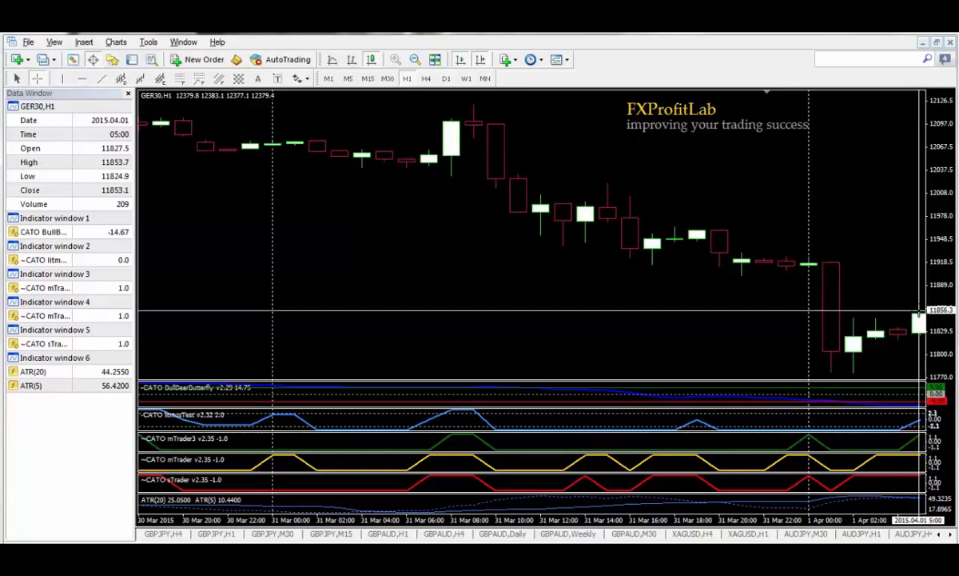
mouse_move(917, 312)
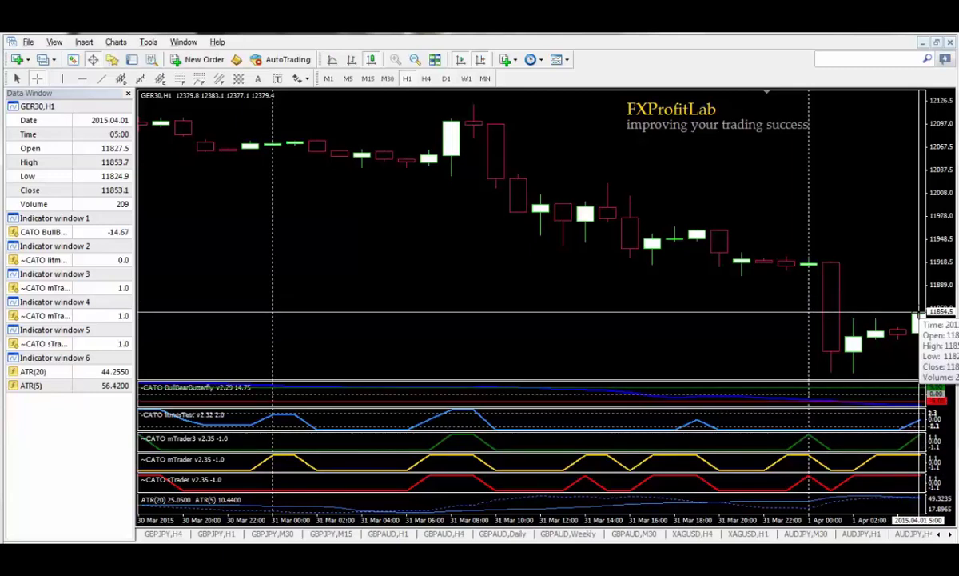
left_click(845, 264)
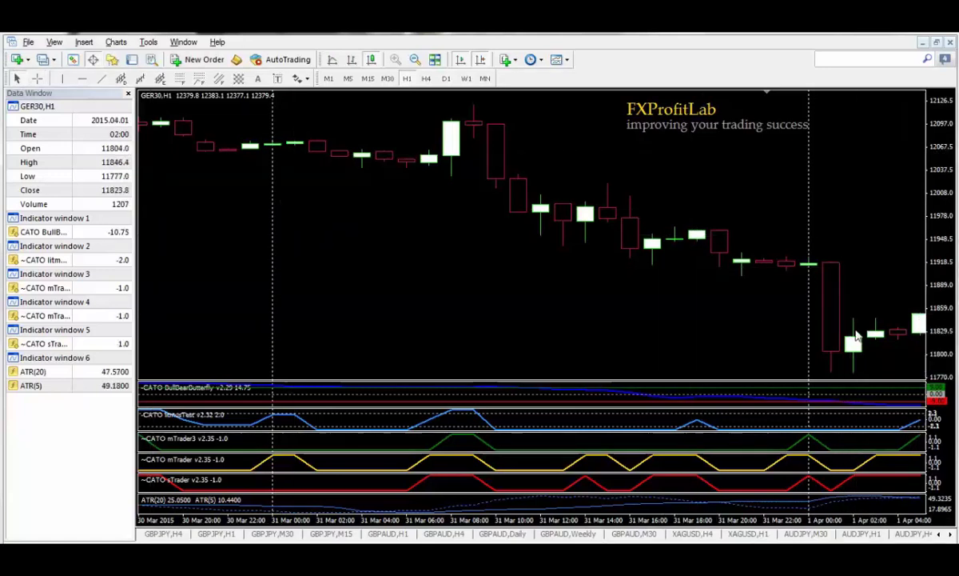
Show H1 candles through 1 Apr 12:00 and measure the 05:00-to-10:00 rally to about 12093.
scroll(900, 319, "down", 5)
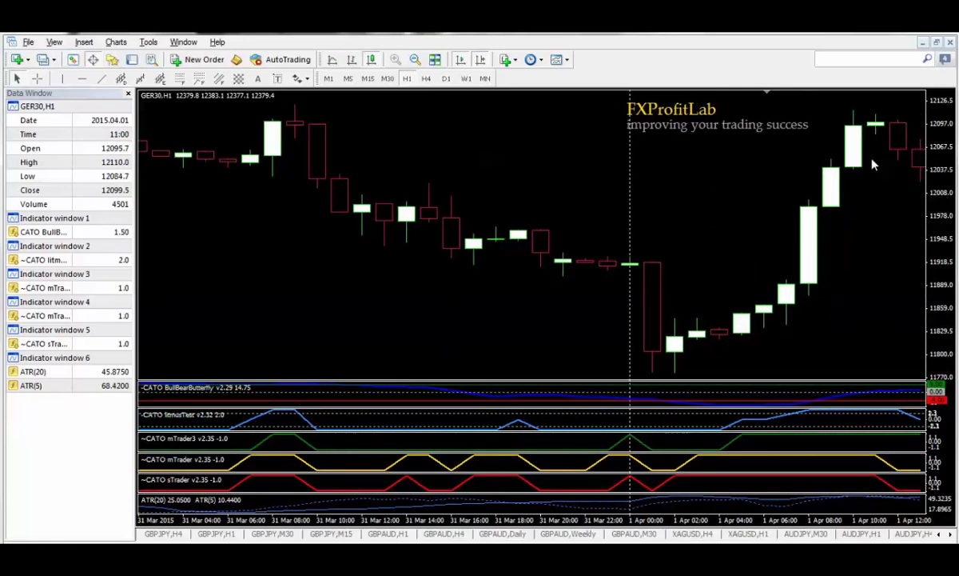
left_click(37, 78)
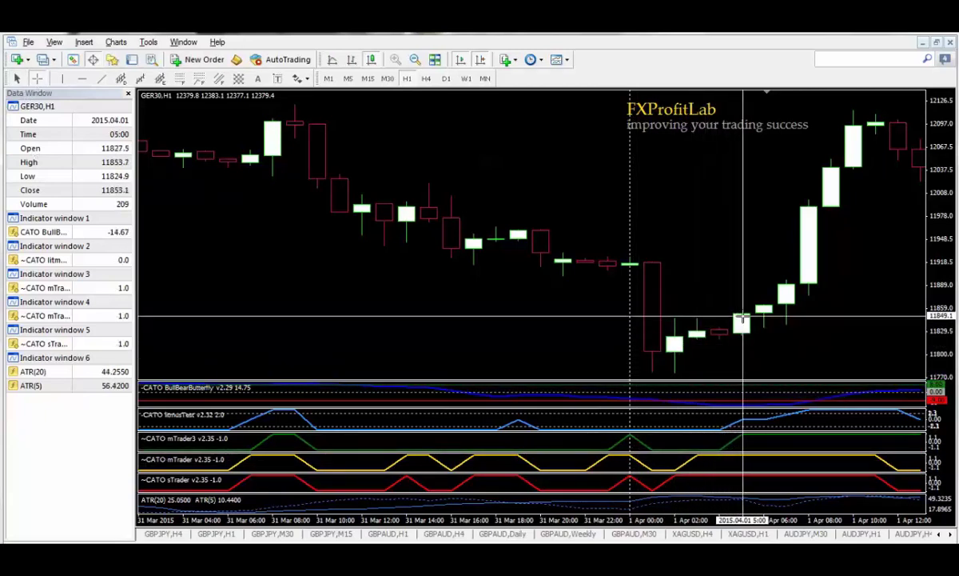
left_click_drag(742, 316, 788, 242)
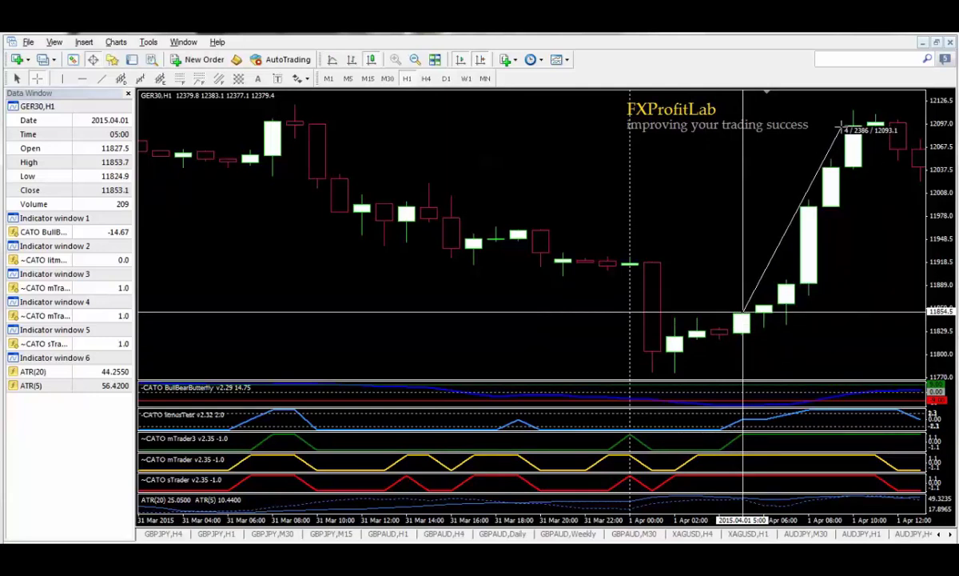
left_click_drag(842, 128, 848, 131)
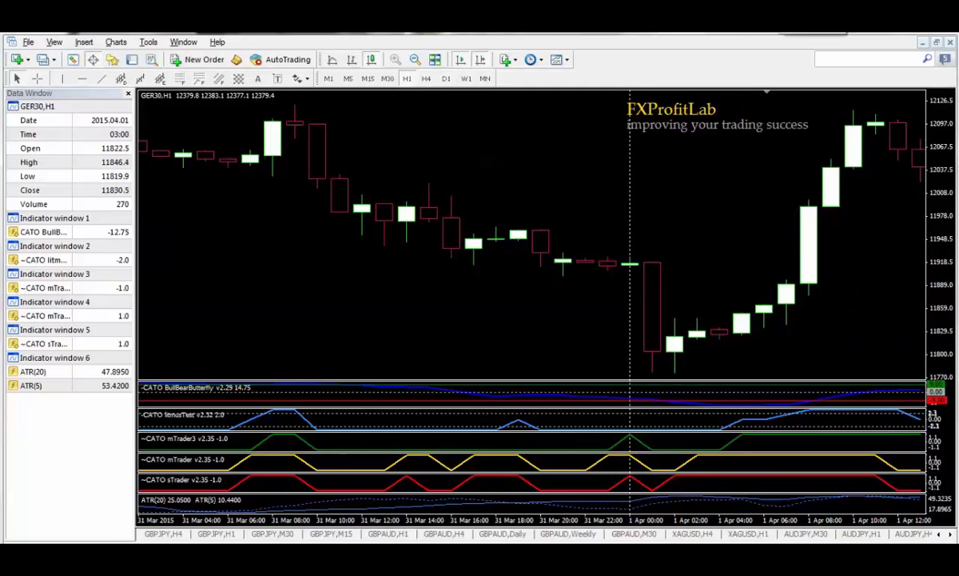
left_click(387, 78)
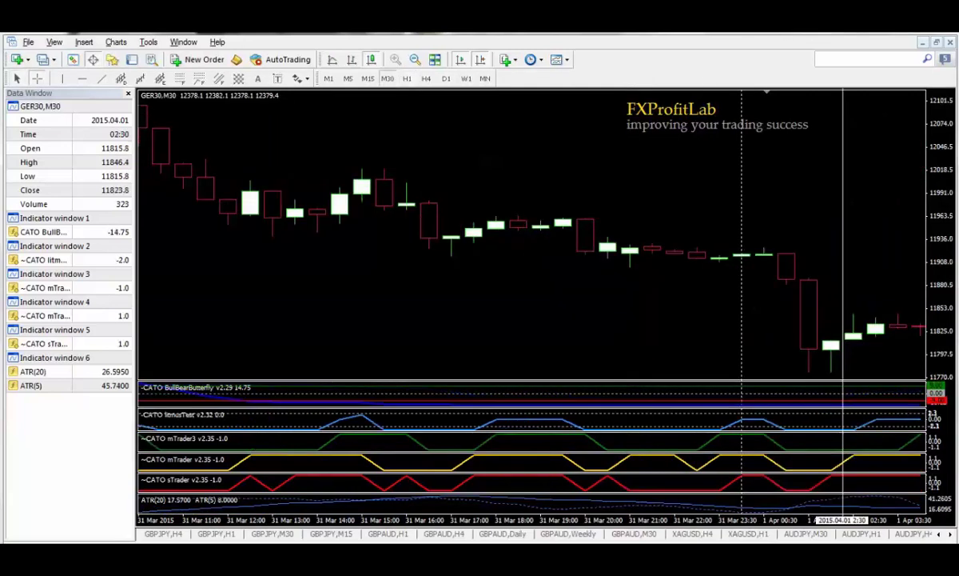
left_click(36, 80)
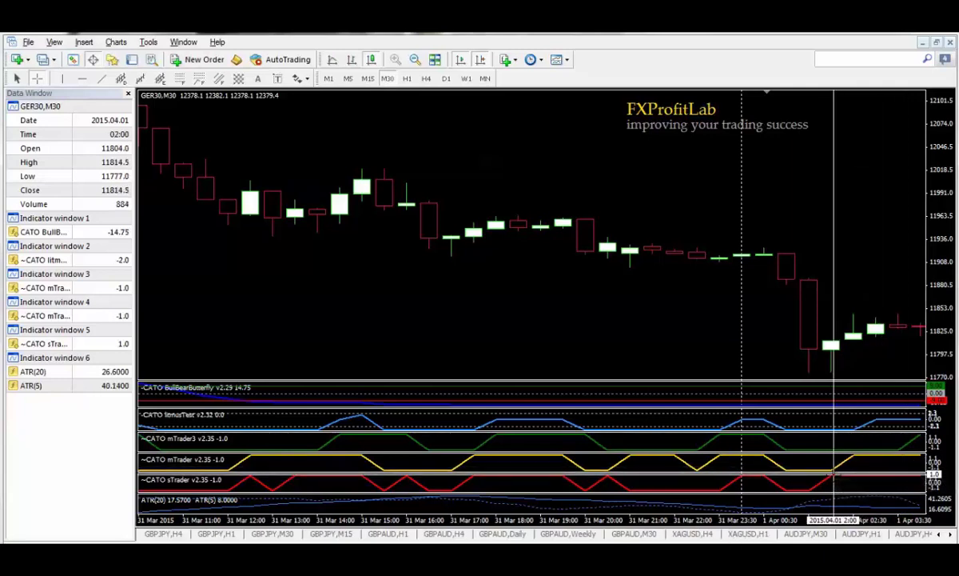
mouse_move(832, 340)
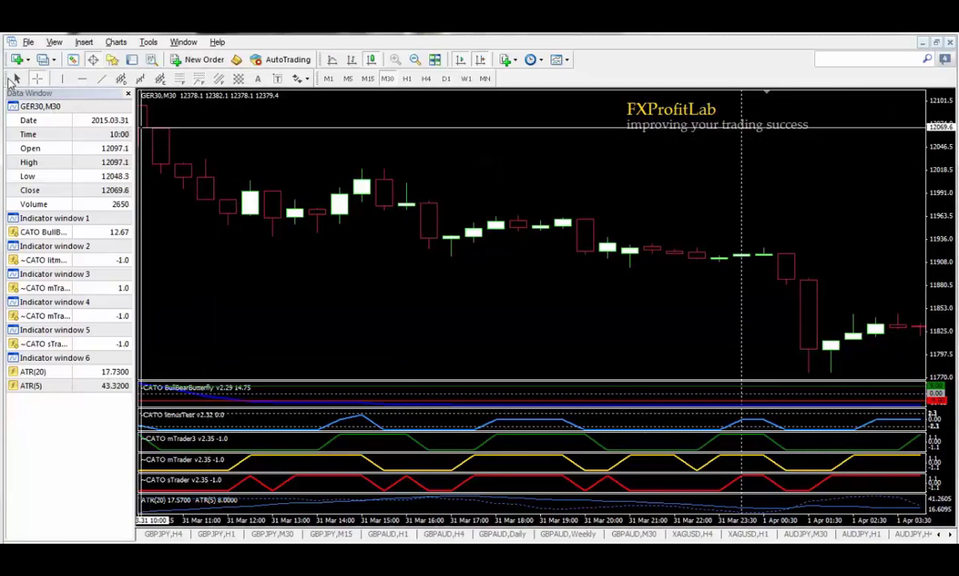
Scroll the M30 chart to 1 Apr 08:00 and read the 06:30 candle's values.
left_click(670, 282)
scroll(710, 242, "down", 2)
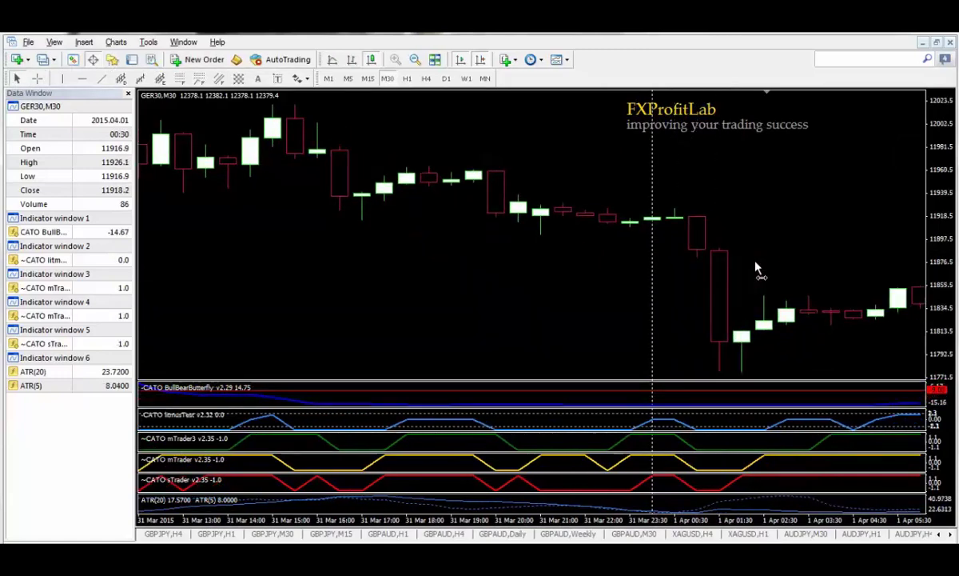
scroll(759, 269, "down", 2)
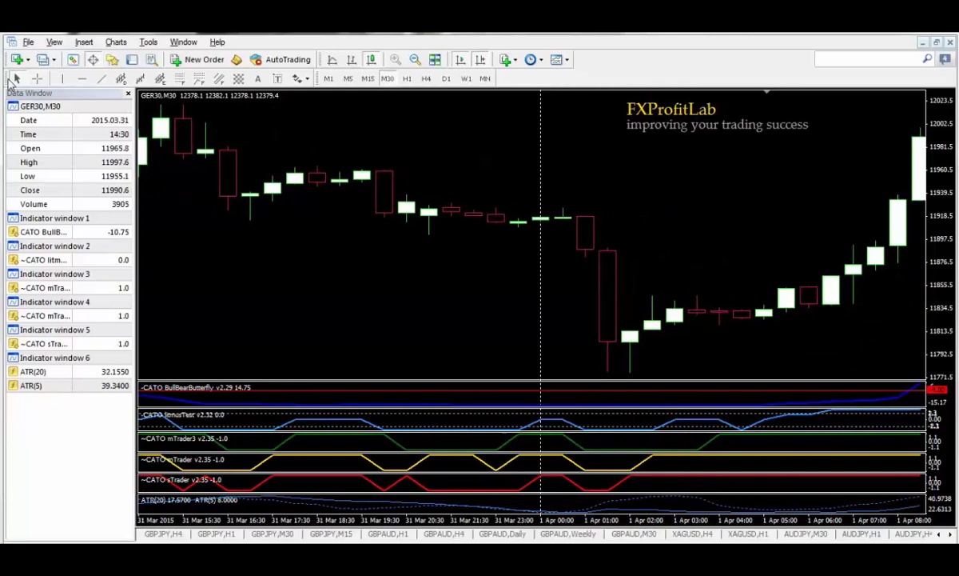
left_click(37, 81)
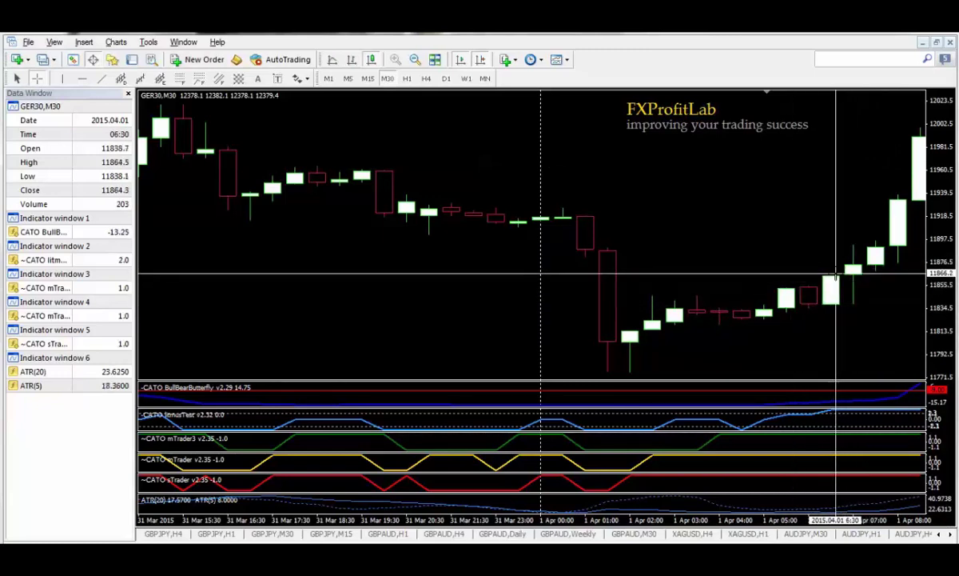
mouse_move(835, 273)
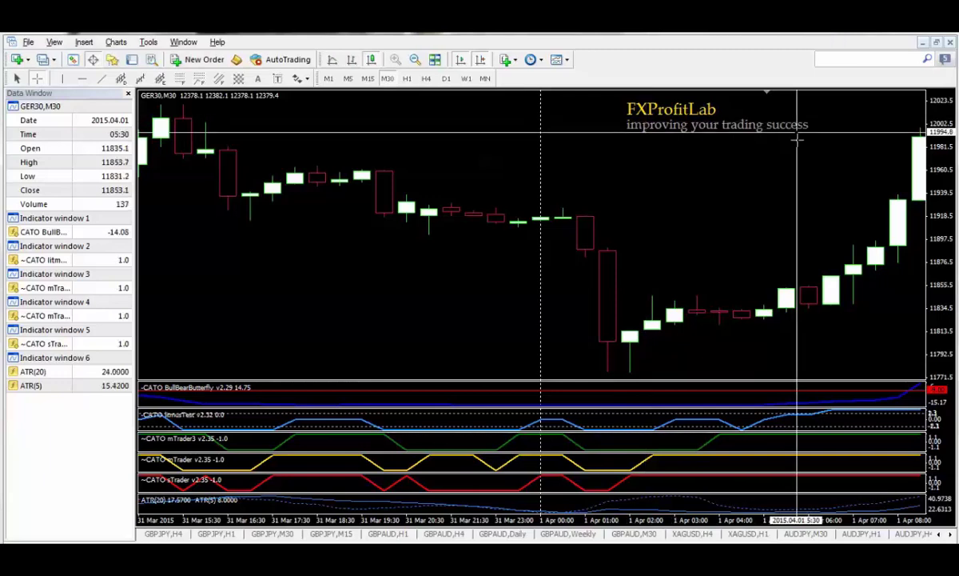
Measure the M30 rally from the 1 Apr 06:30 candle to its high, then switch to M15.
key("Escape")
scroll(791, 197, "down", 3)
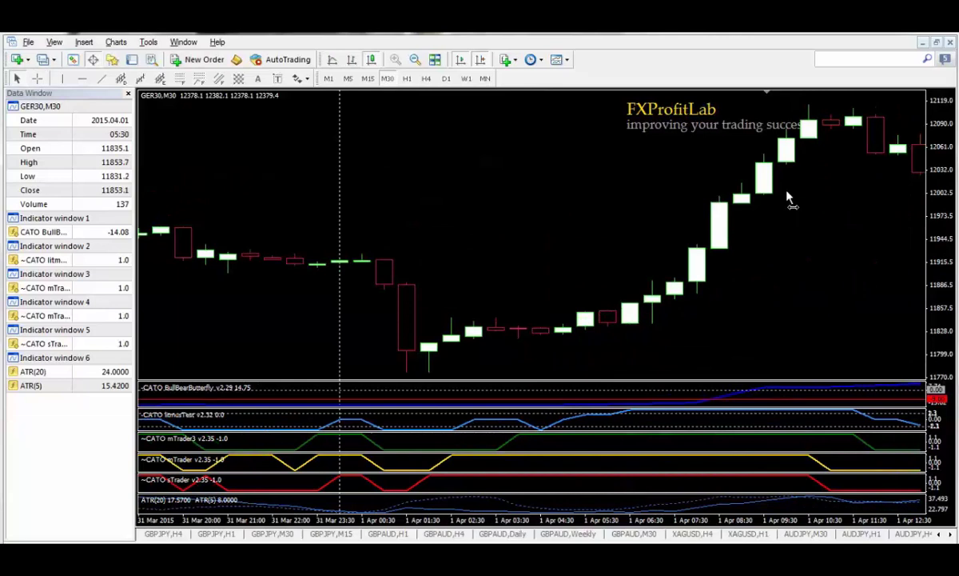
scroll(785, 200, "down", 2)
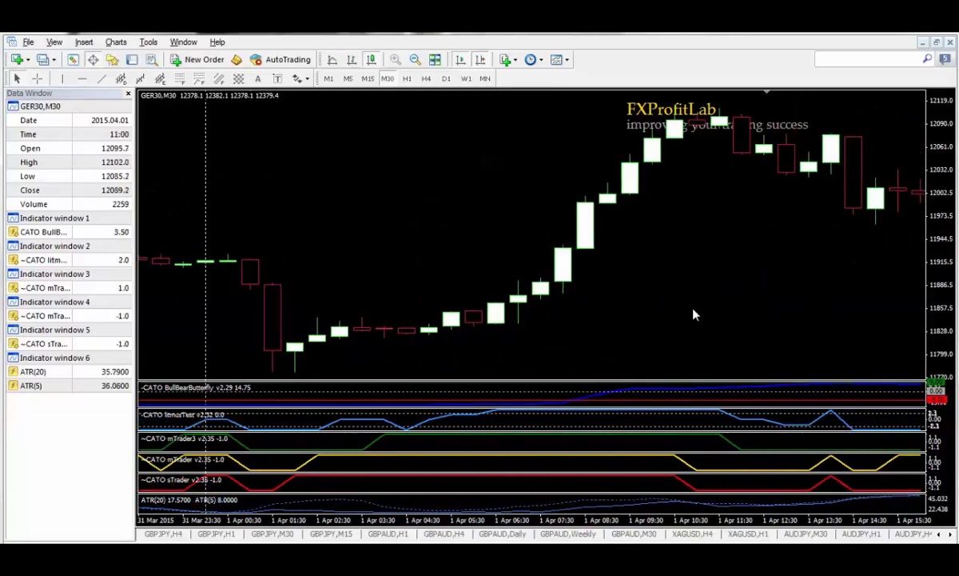
left_click(36, 78)
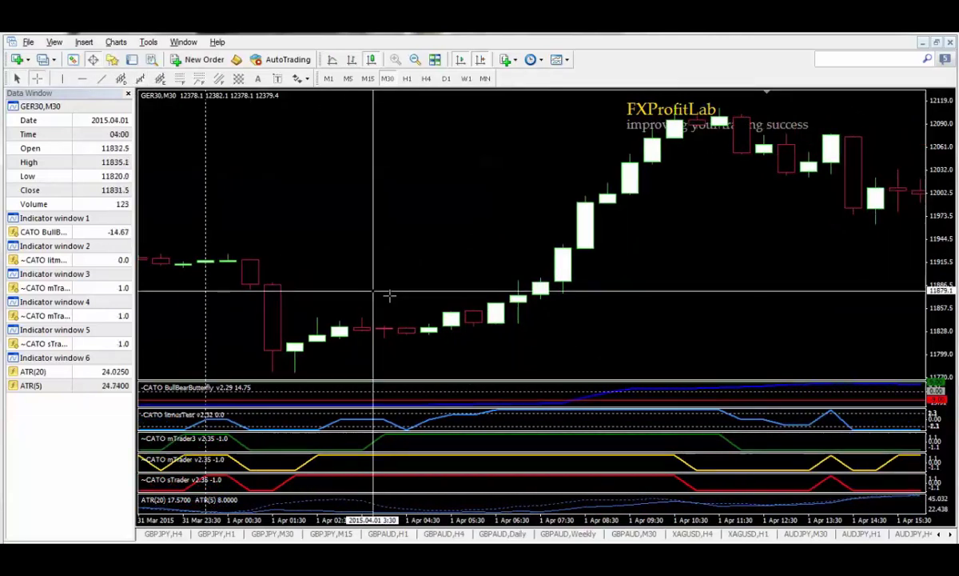
left_click_drag(494, 295, 676, 124)
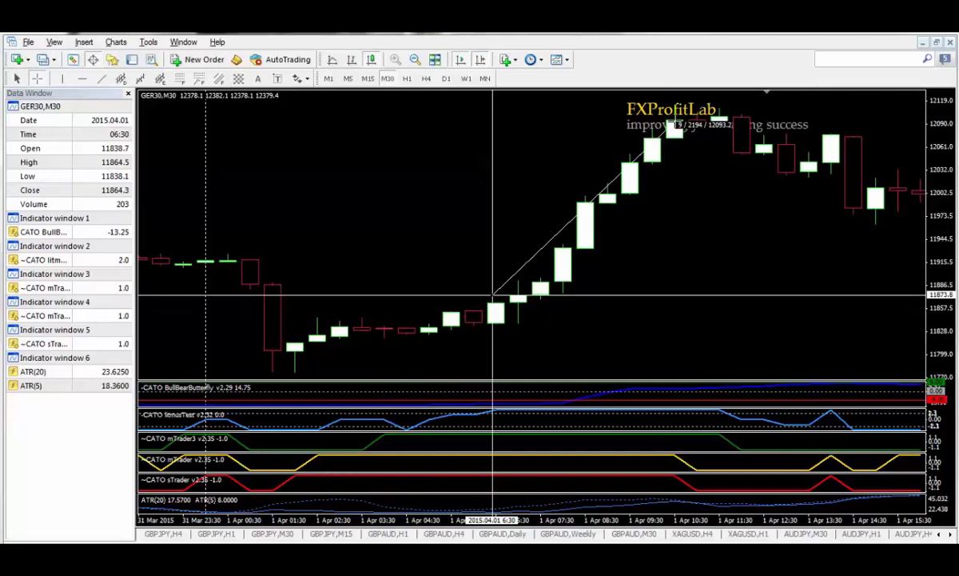
left_click_drag(675, 124, 676, 127)
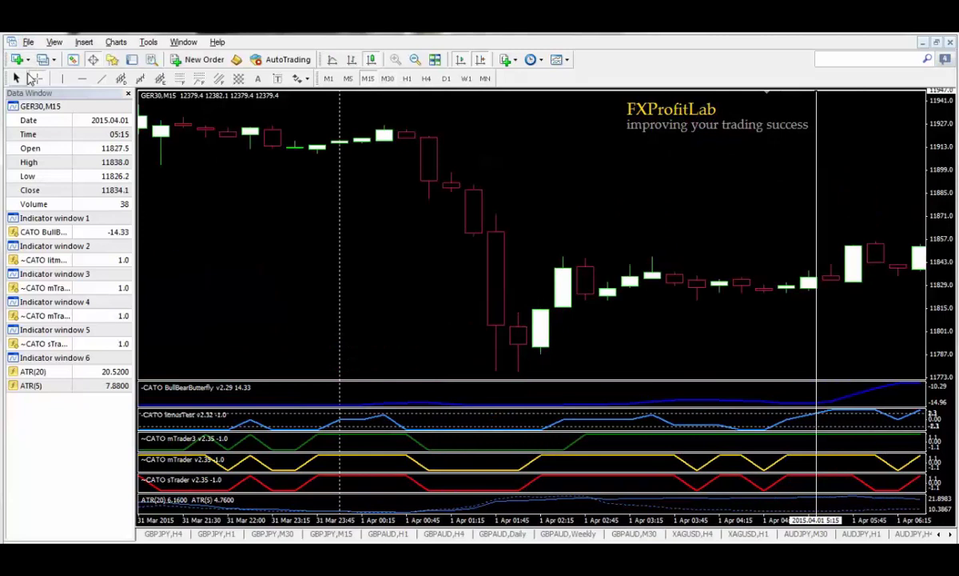
left_click(32, 78)
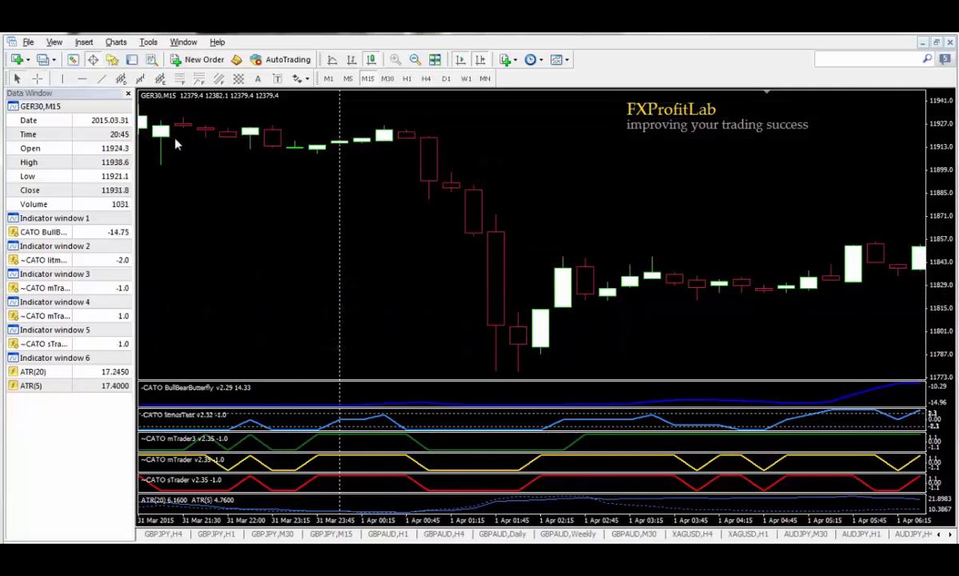
Scroll the M15 chart through 10:00 and measure the climb from the 1 Apr 06:30 candle.
scroll(670, 203, "down", 1)
scroll(670, 204, "down", 3)
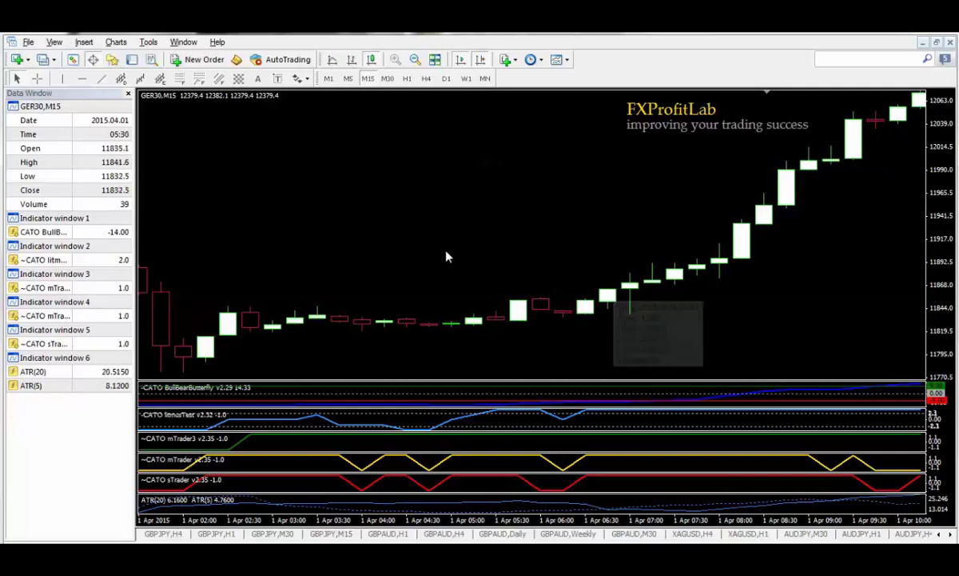
left_click(37, 78)
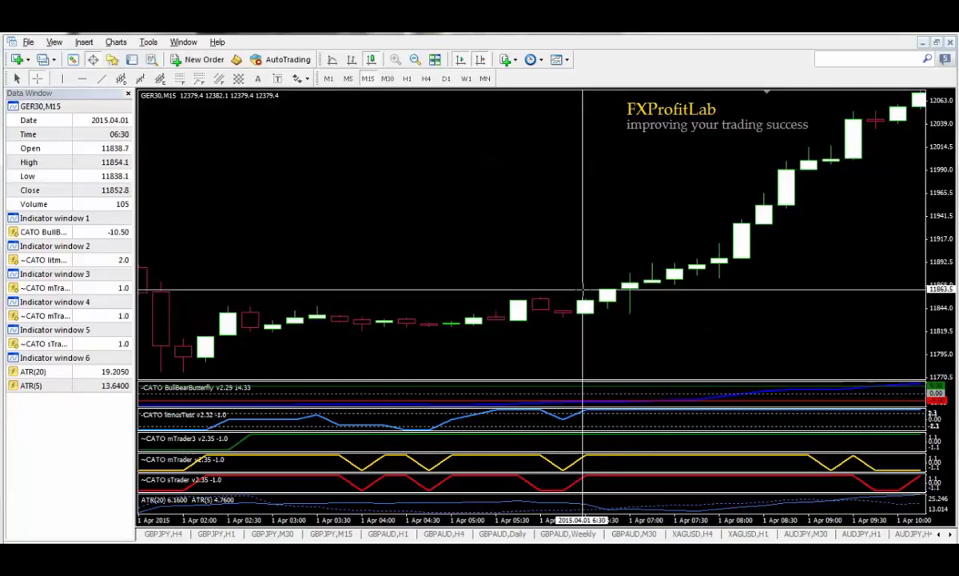
left_click_drag(582, 289, 586, 318)
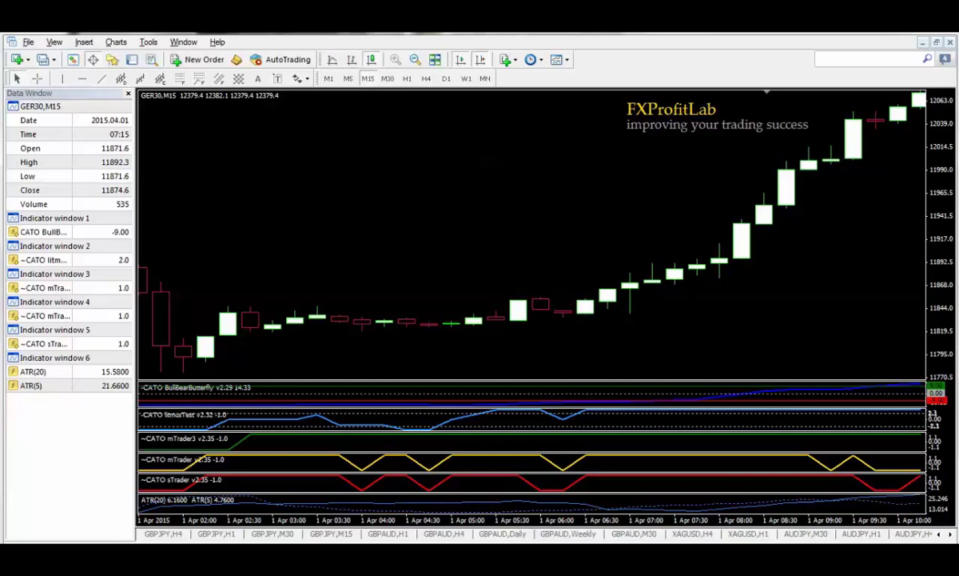
left_click(37, 77)
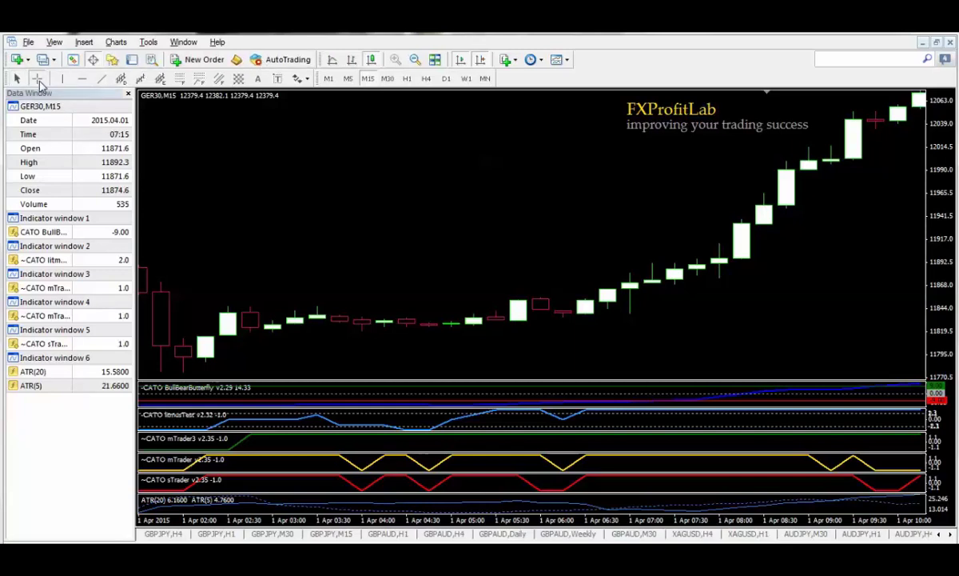
left_click_drag(592, 301, 898, 106)
left_click(36, 78)
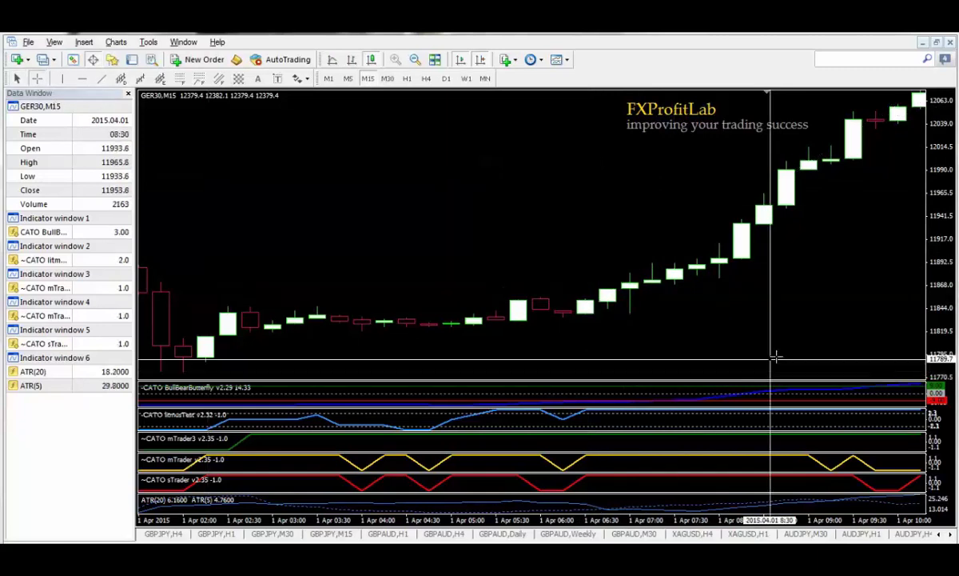